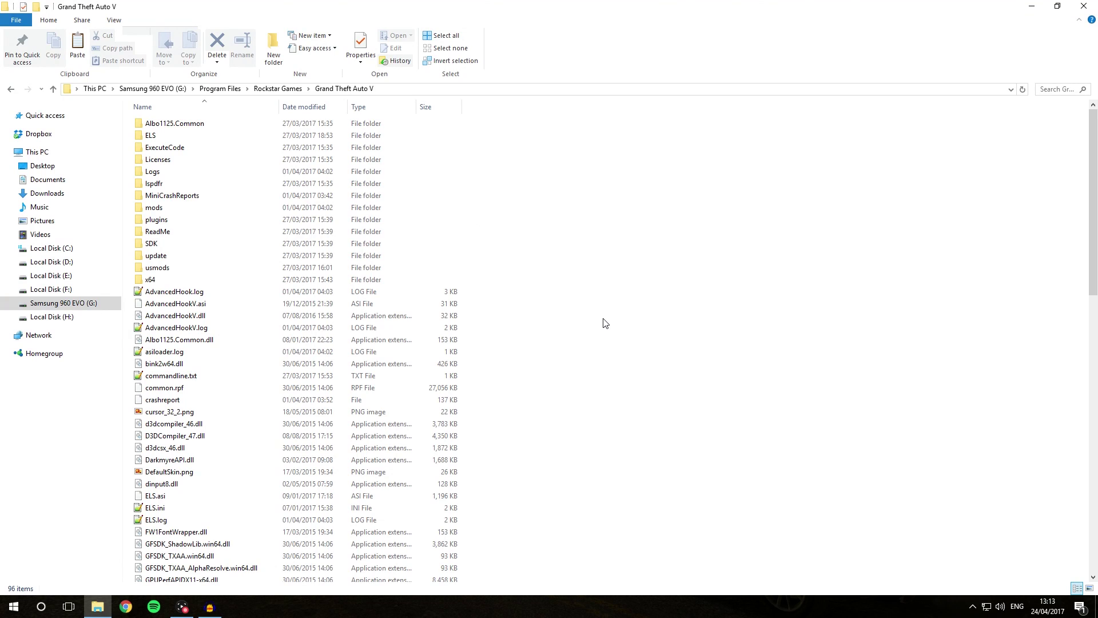
- Scroll down to GTA5.exe in the Grand Theft Auto V folder and open its context menu
scroll(586, 370, down, 3)
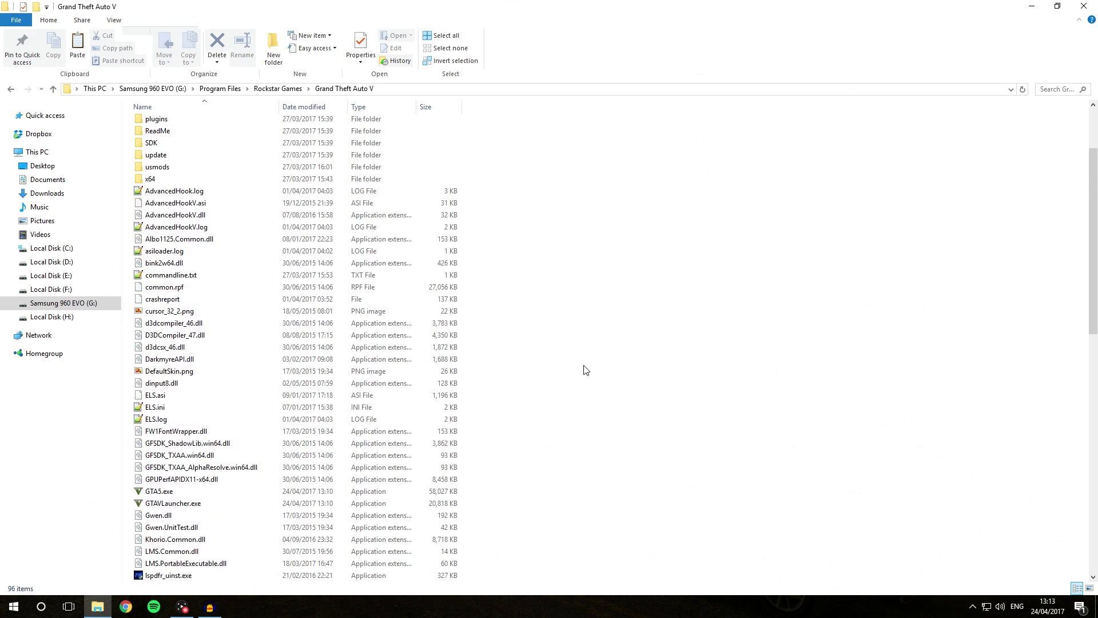
scroll(572, 370, down, 3)
right_click(201, 385)
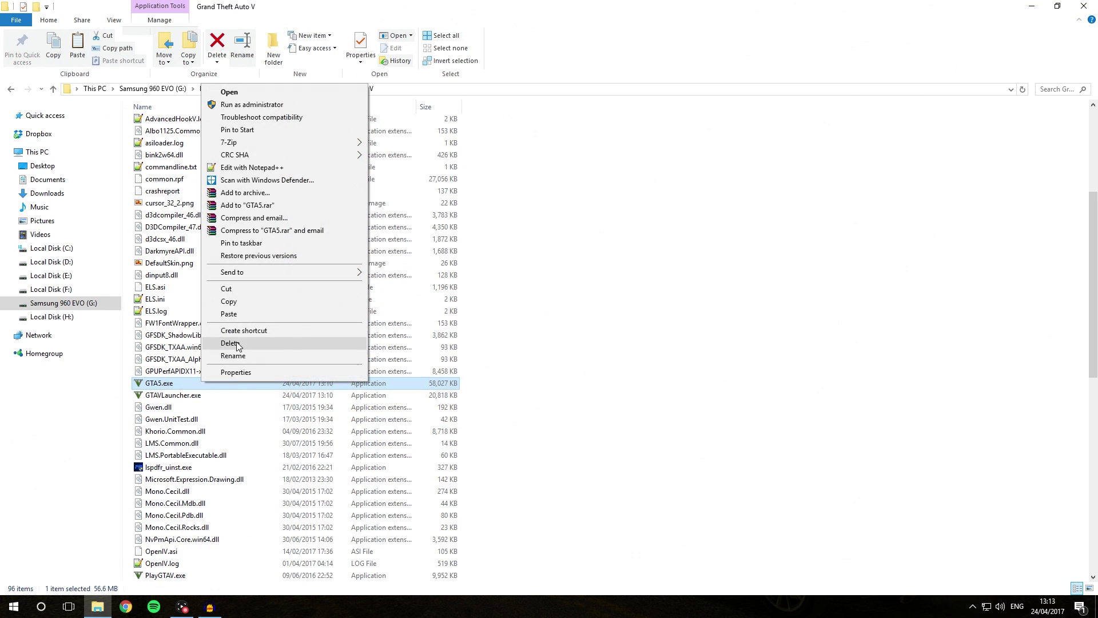
- Check GTA5.exe Properties shows file version 1.0.1011.1, then launch RAGEPluginHook.exe
click(241, 373)
click(316, 318)
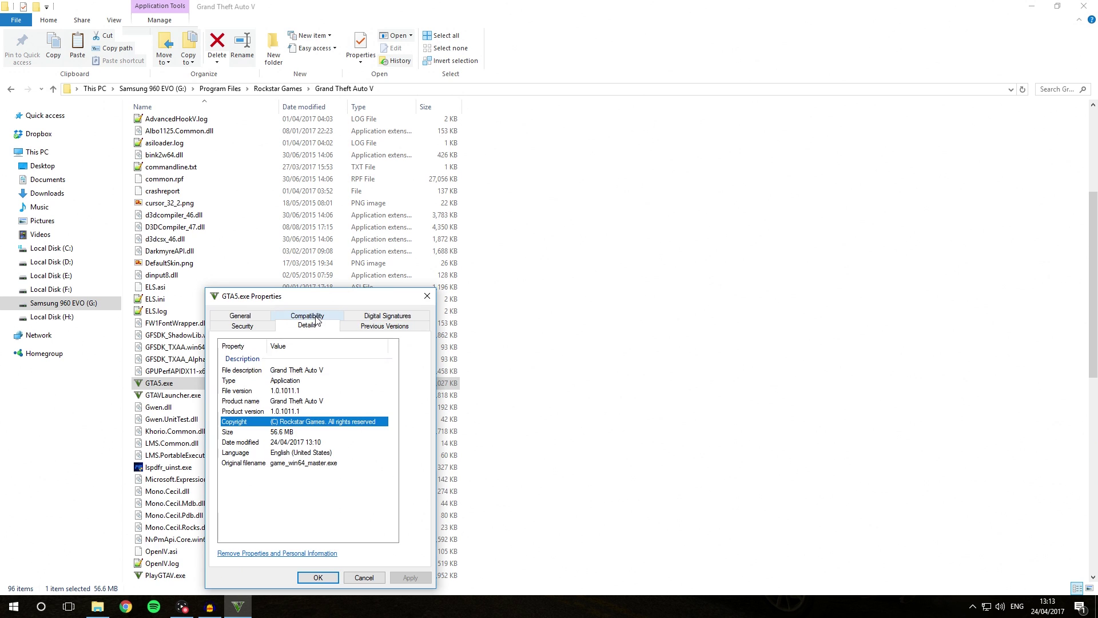
click(285, 393)
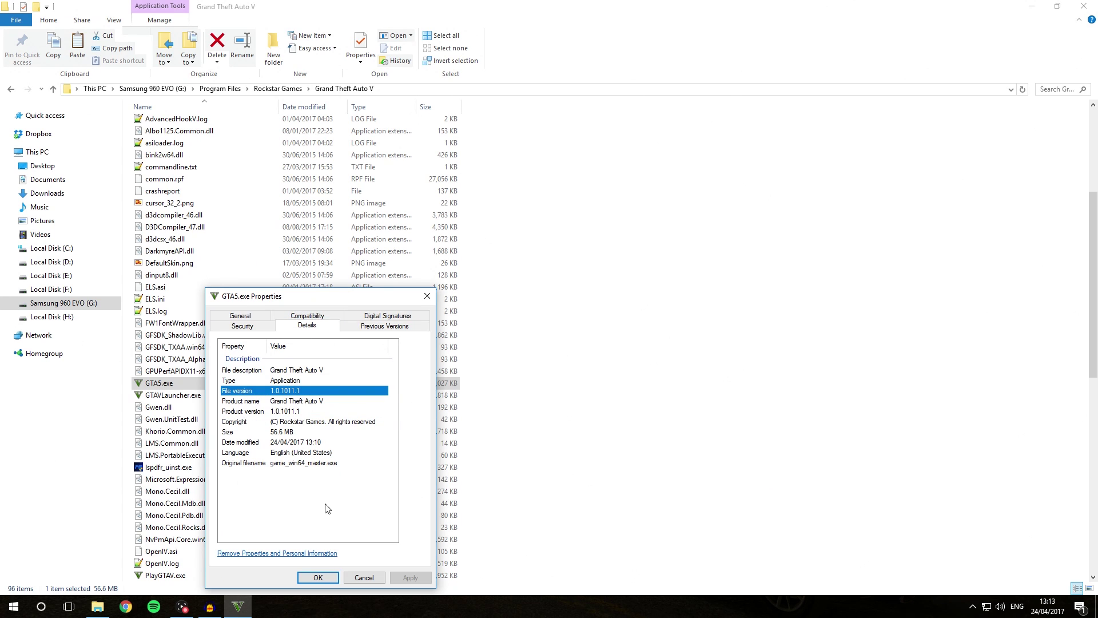
click(318, 577)
scroll(183, 365, down, 7)
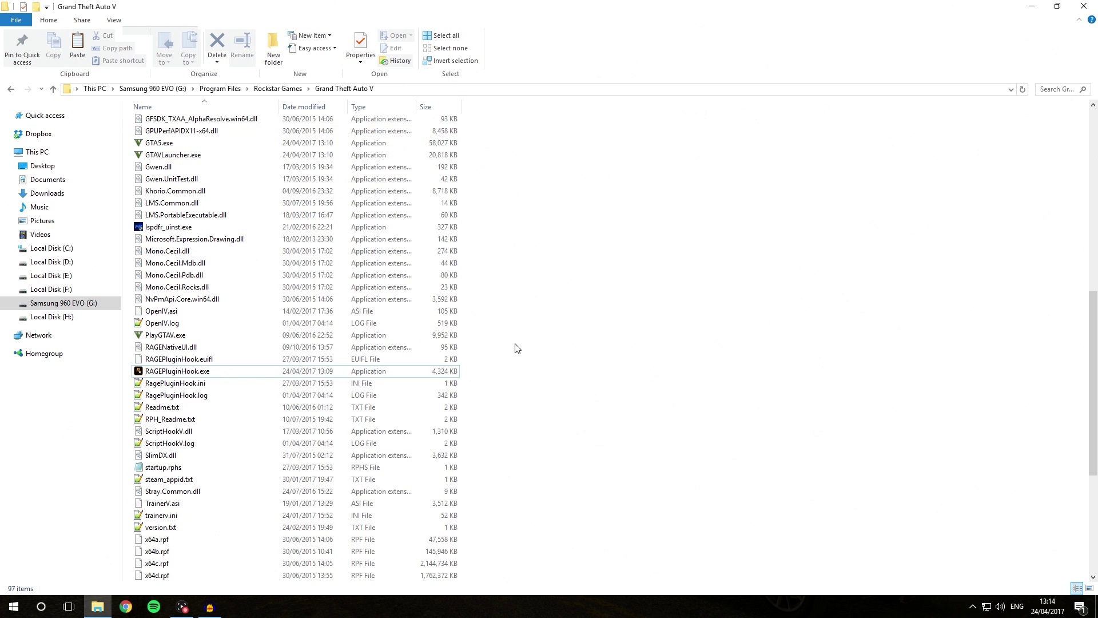
double_click(216, 377)
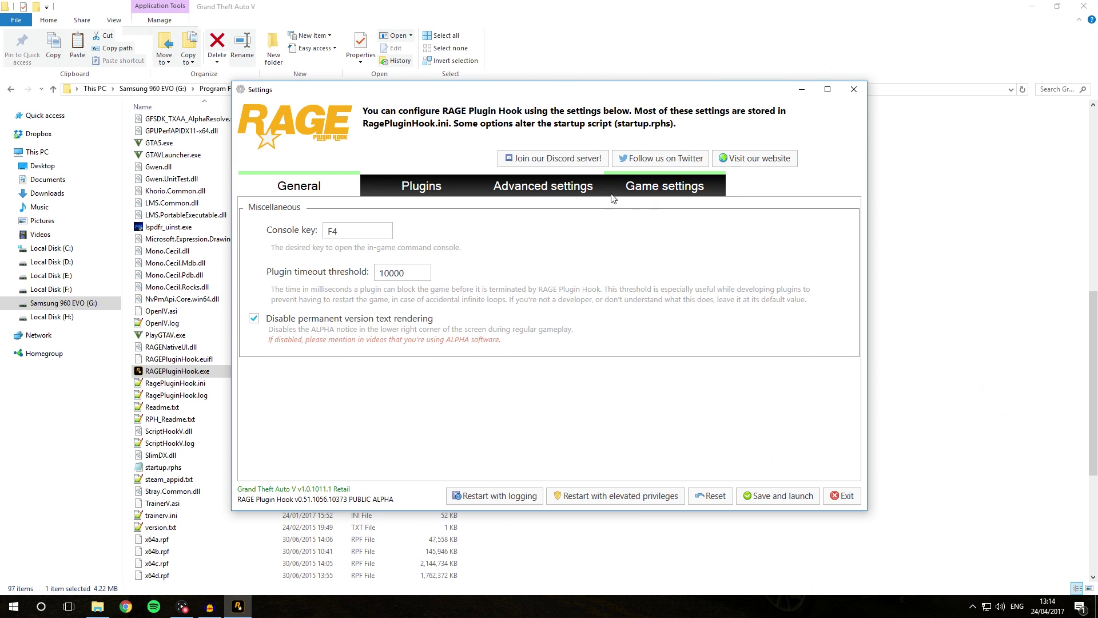
- Back up the current v1.0.1011.1 game files (about 760 MB) from Game settings
click(660, 190)
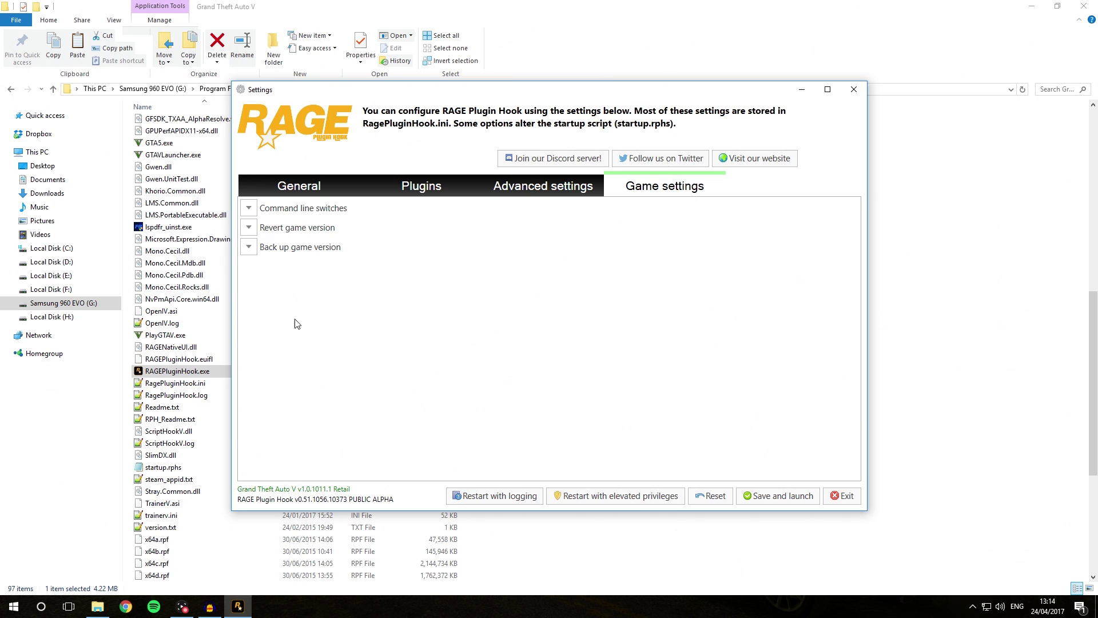
click(249, 246)
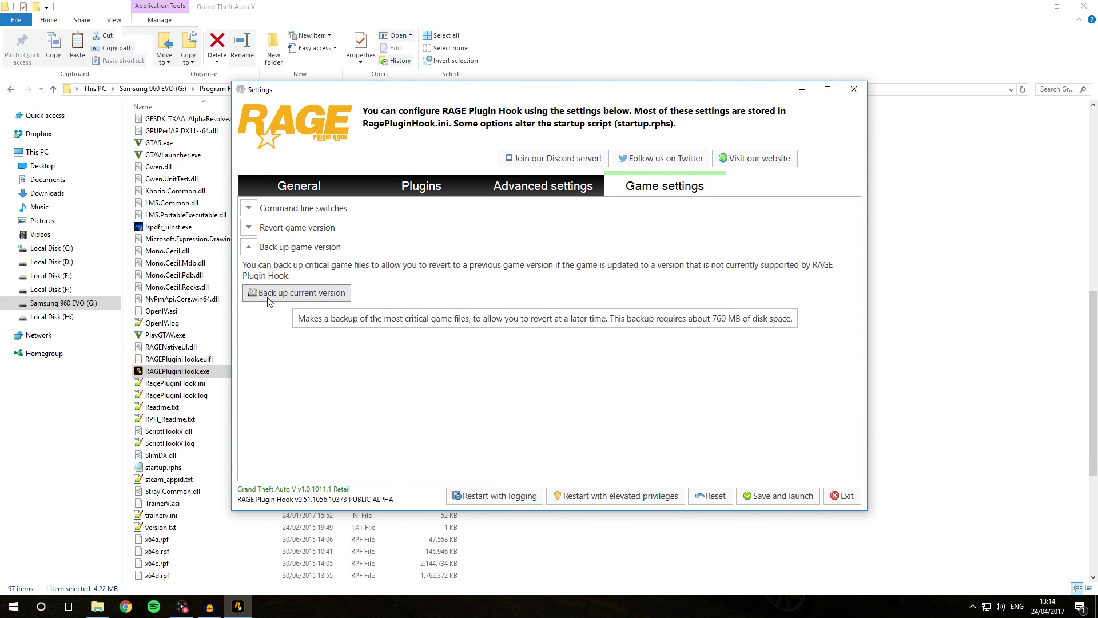
click(298, 296)
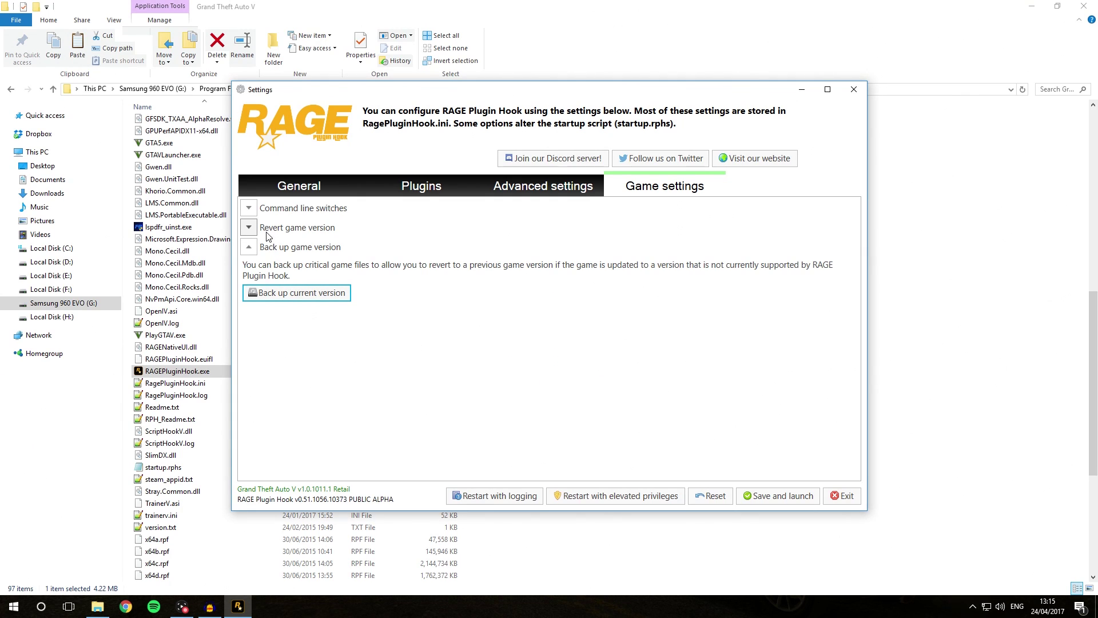
- Verify the v1.0.1011.1 backup (746.31 MB) is listed as supported, then exit settings
click(249, 228)
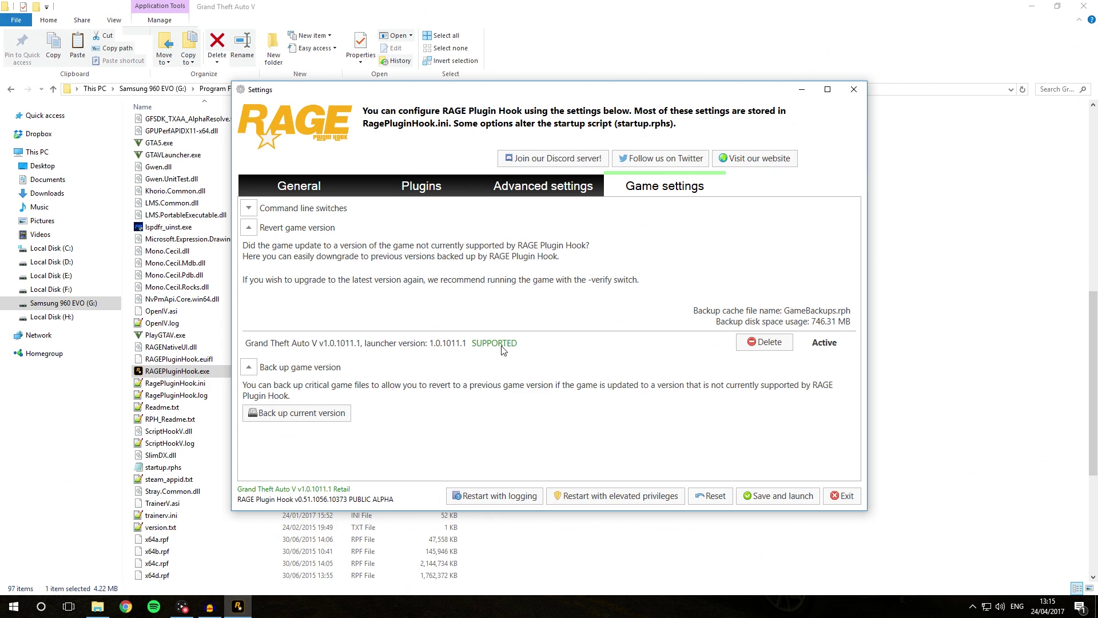
click(846, 497)
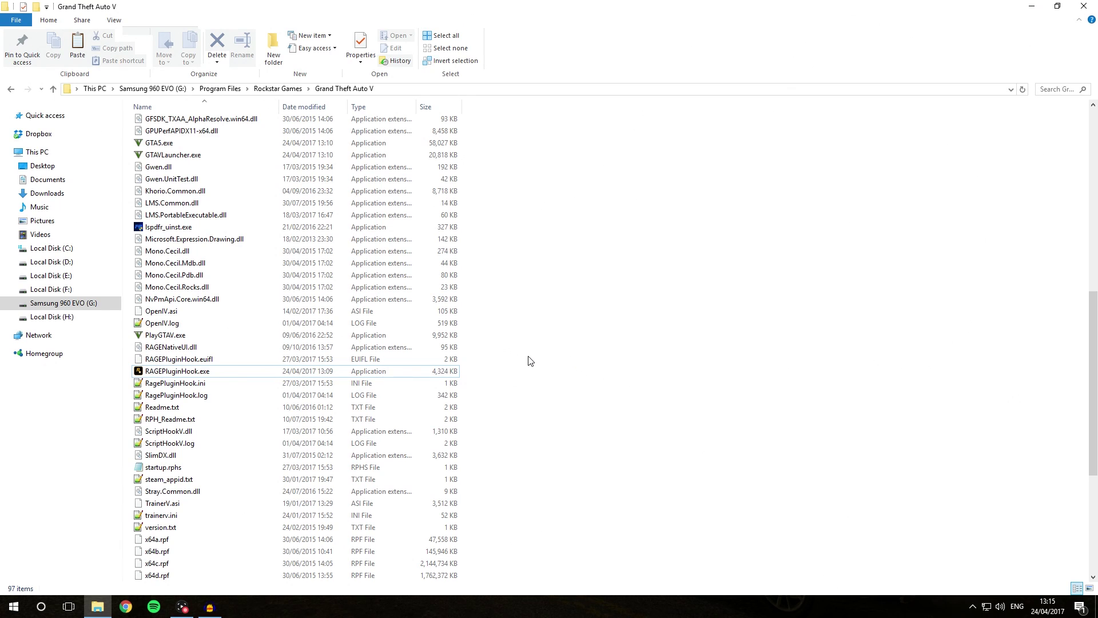
- Start PlayGTAV.exe, cancel once it's ready to play, and clear the Explorer selection
double_click(189, 337)
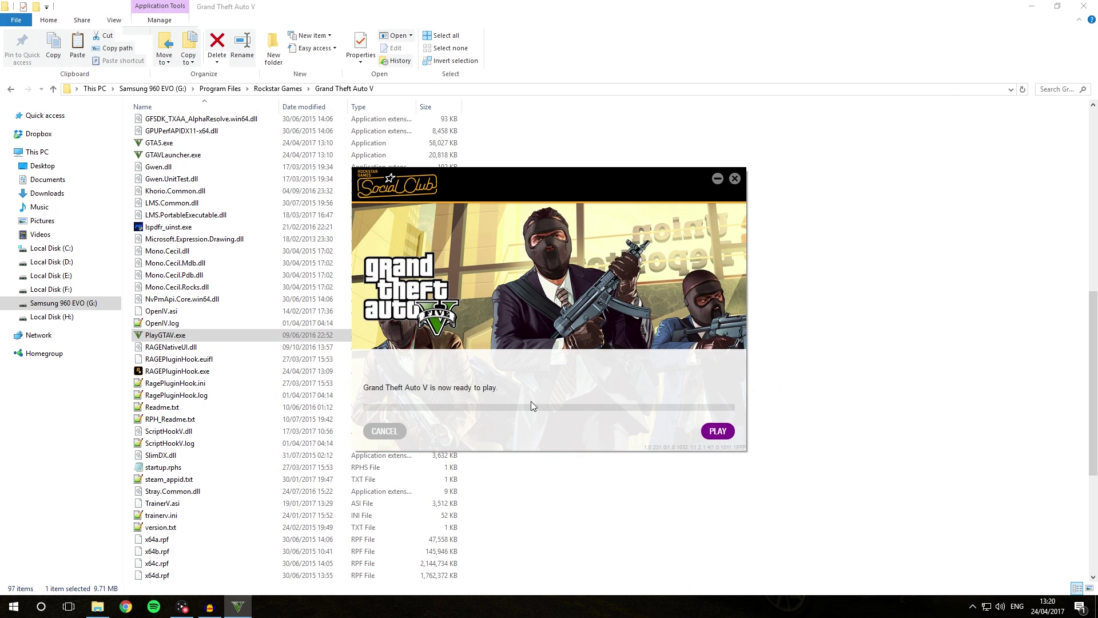
click(395, 435)
click(595, 343)
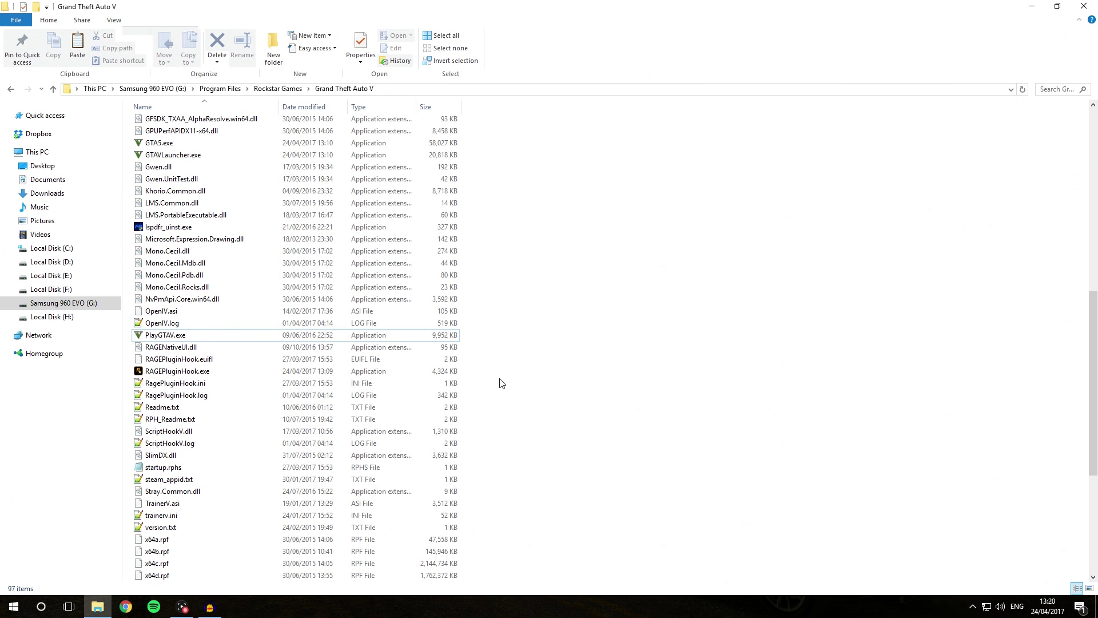
scroll(497, 378, up, 7)
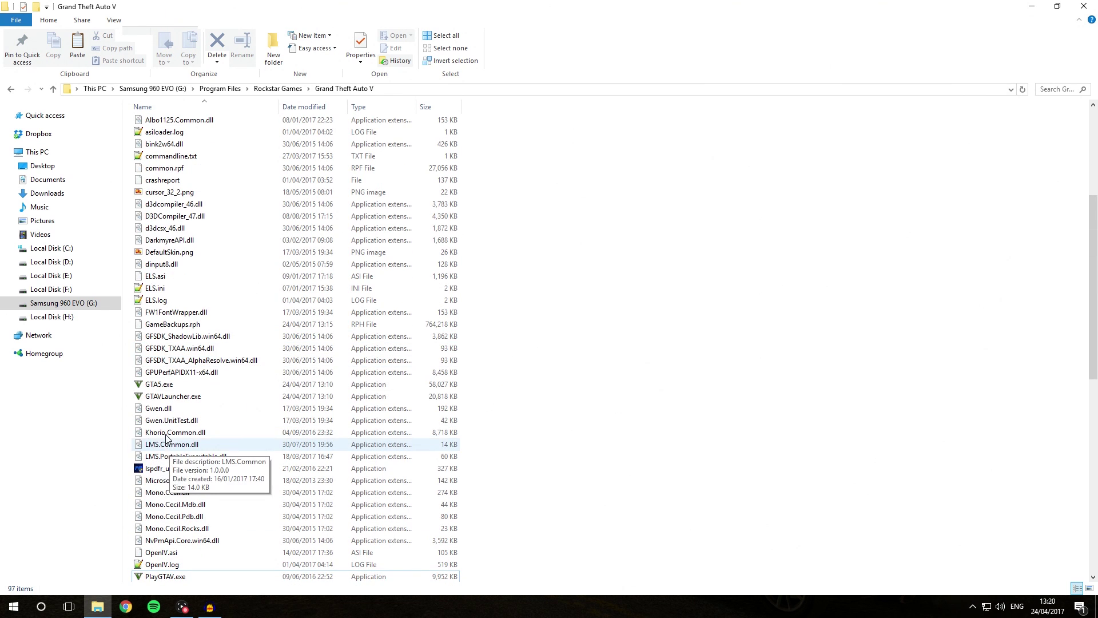
click(161, 385)
right_click(161, 388)
click(244, 373)
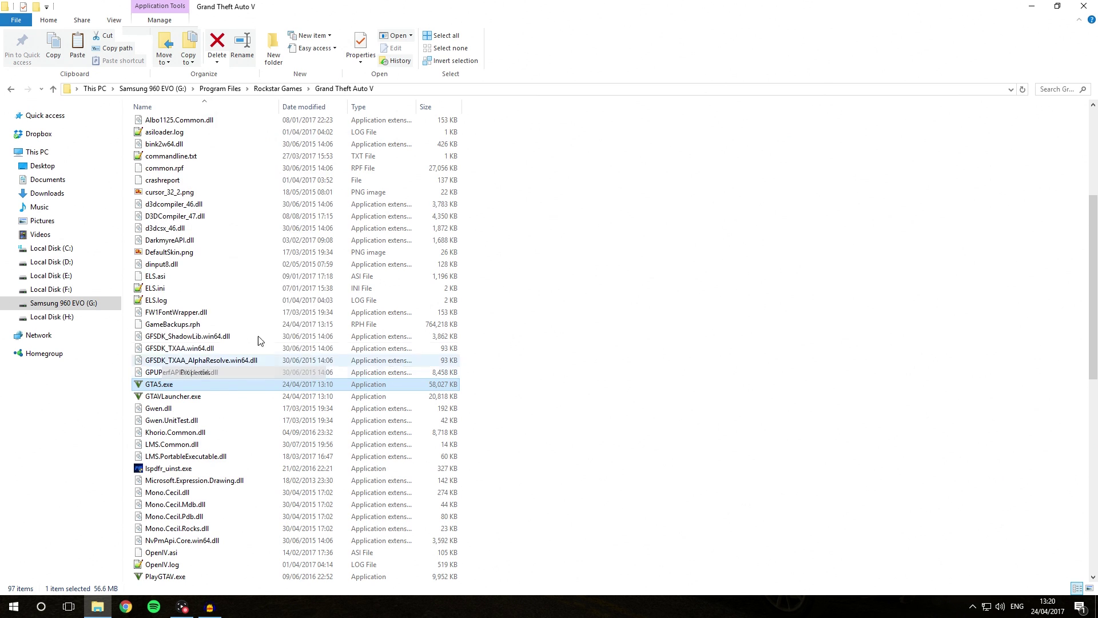
click(266, 316)
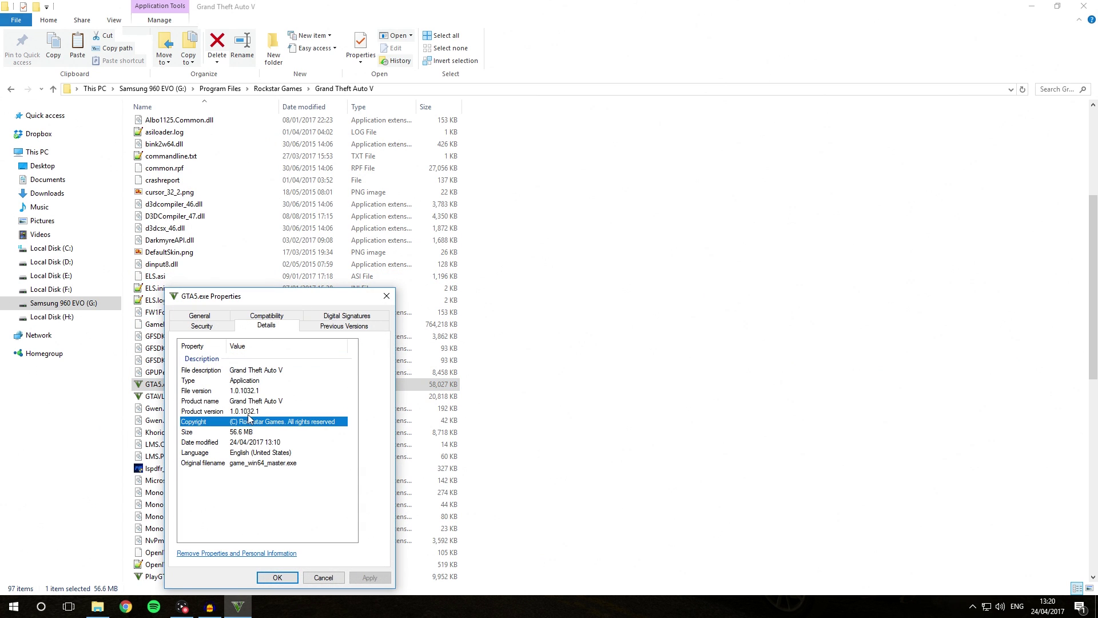
click(324, 577)
scroll(426, 429, down, 7)
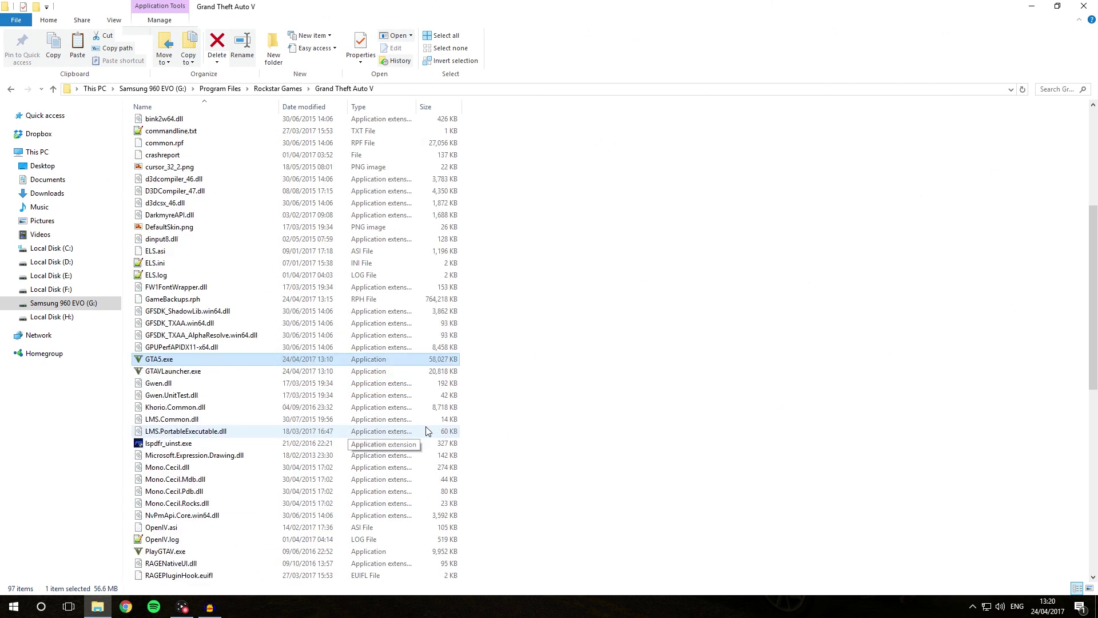
click(575, 326)
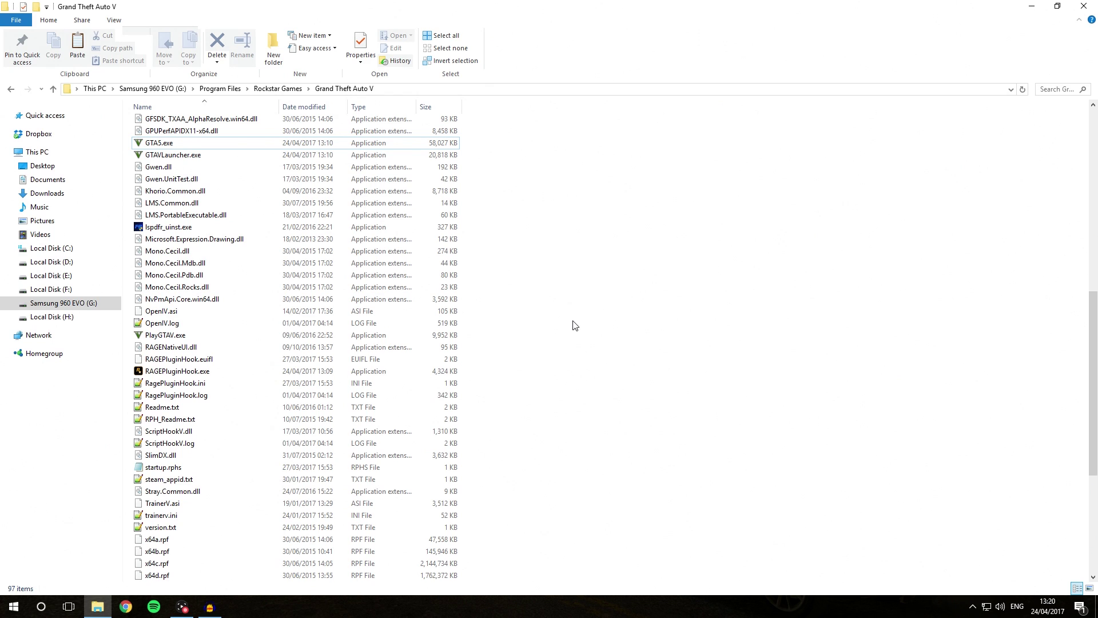
- Relaunch RAGEPluginHook.exe, back up patch 1032, and revert to supported v1.0.1011.1
double_click(194, 373)
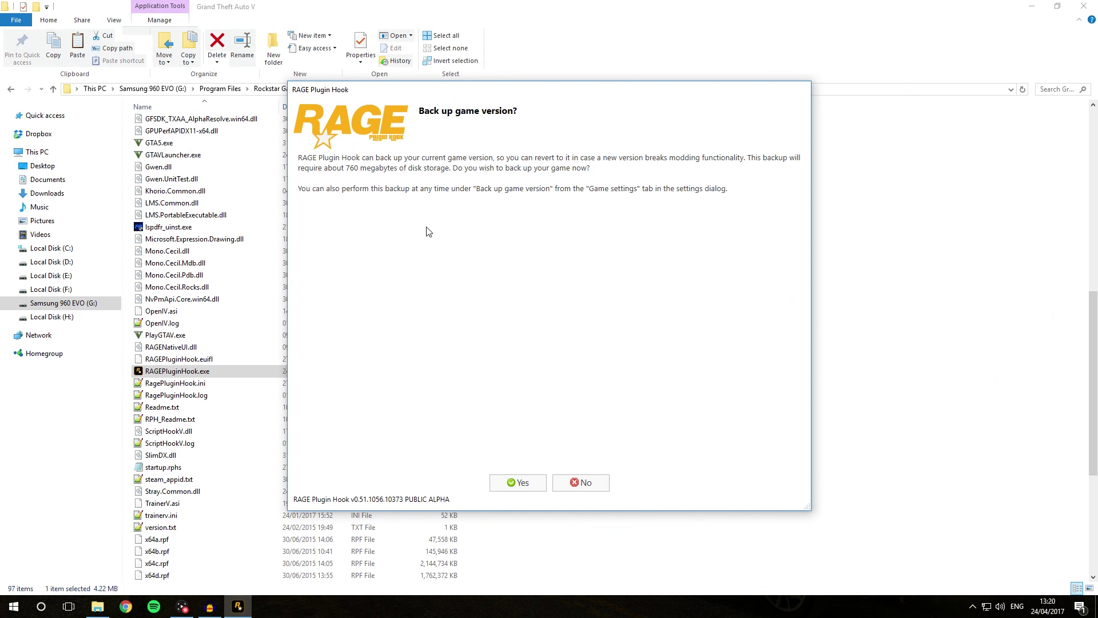
click(519, 483)
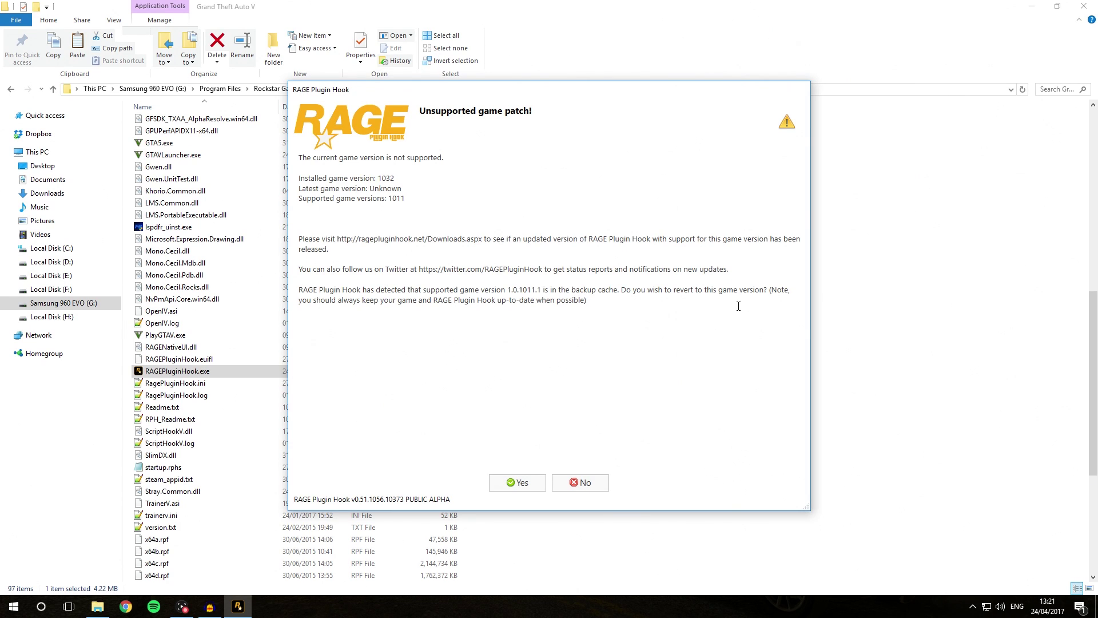
click(517, 483)
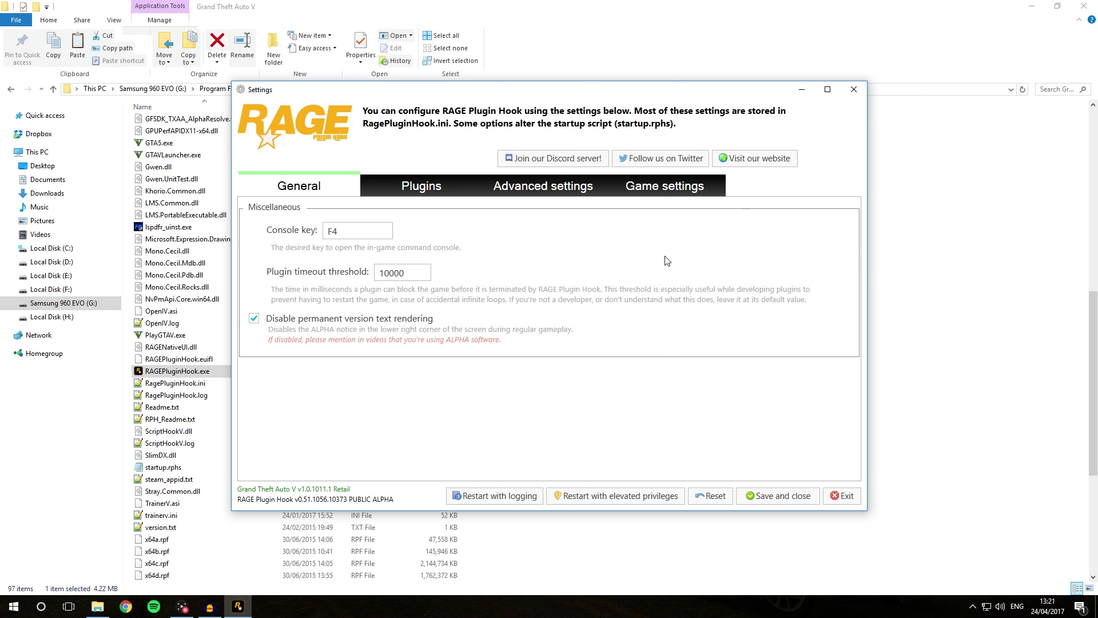
- Upgrade to v1.0.1032.1, revert to v1.0.1011.1, upgrade to v1.0.1032.1 again, and exit settings
click(672, 192)
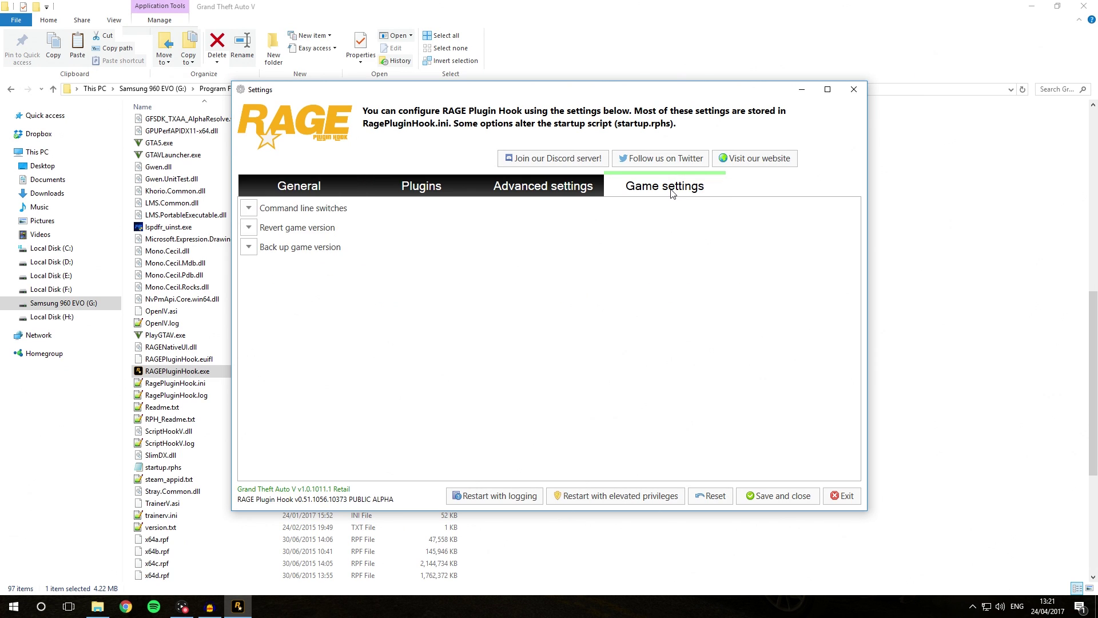
click(249, 229)
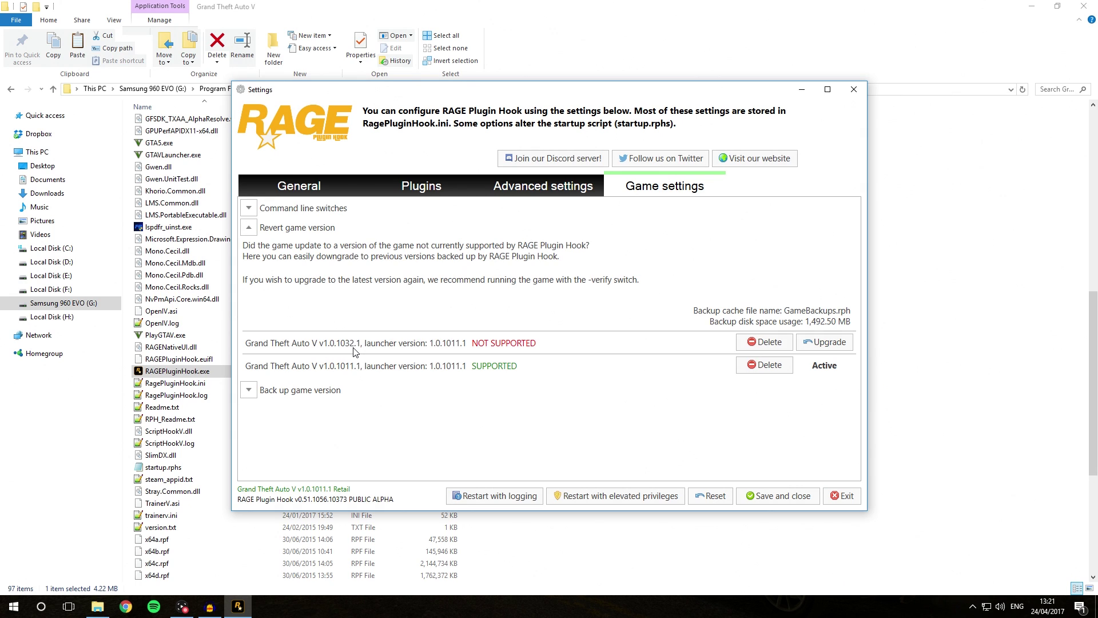
click(837, 344)
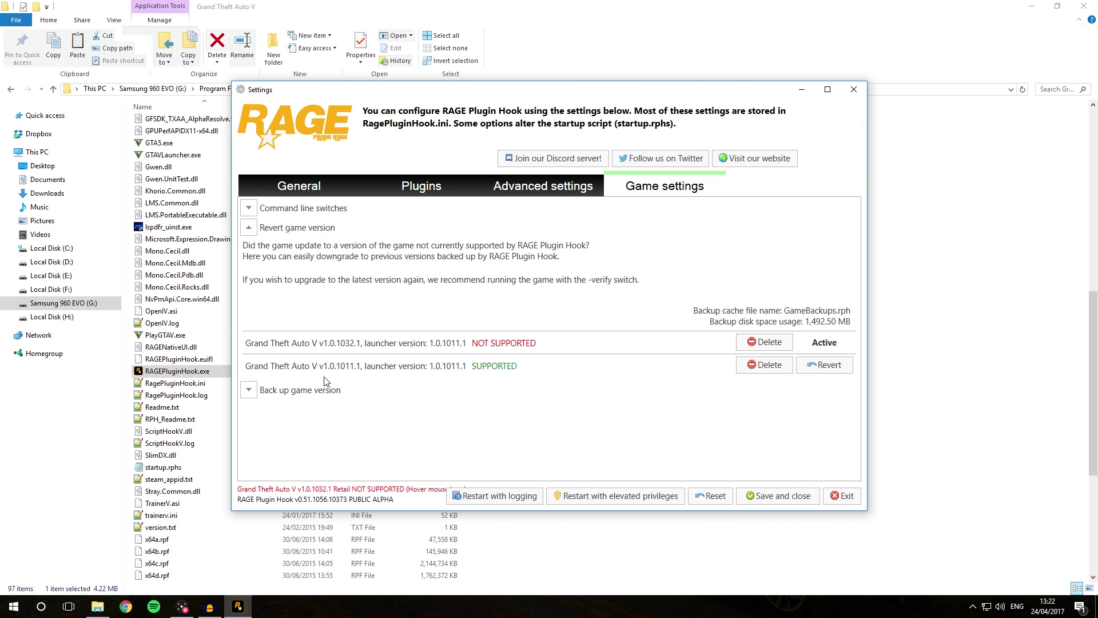
click(829, 369)
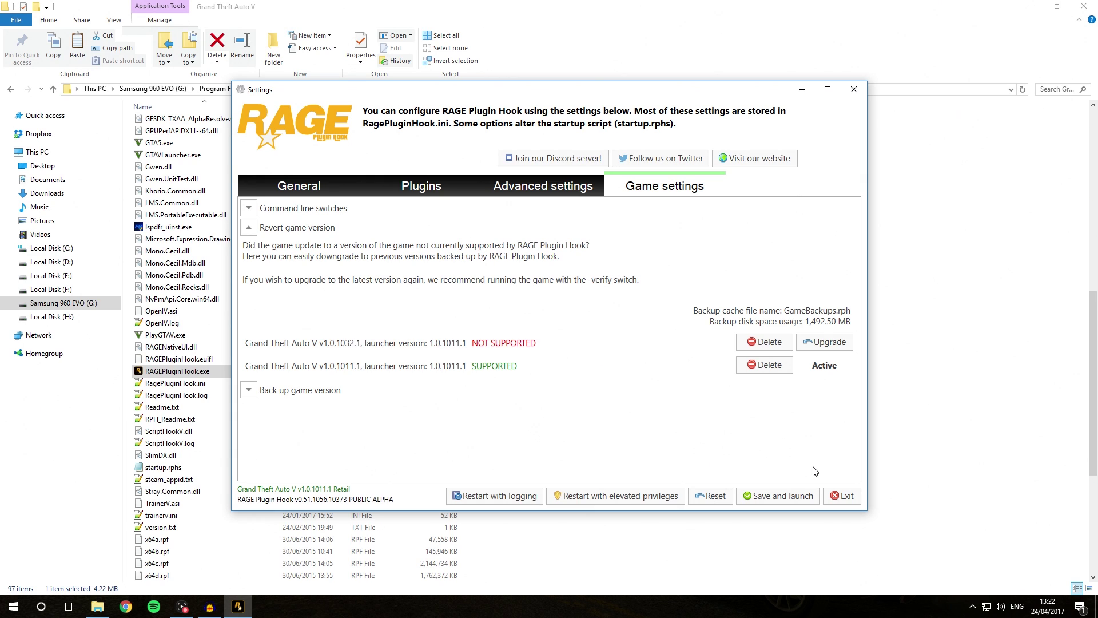
click(824, 341)
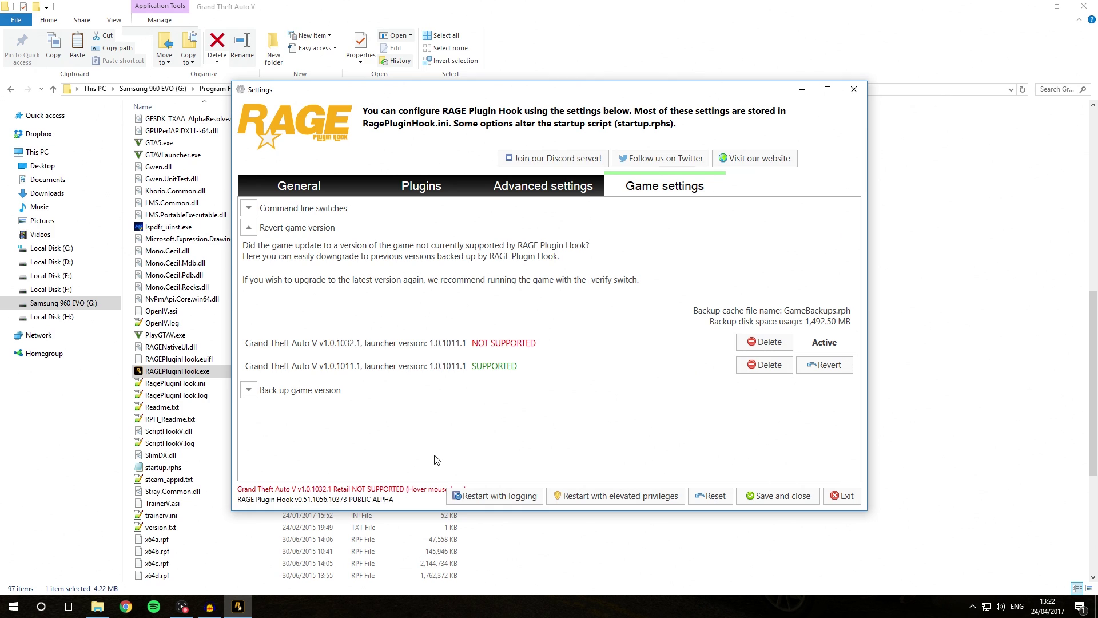
mouse_move(301, 493)
click(842, 495)
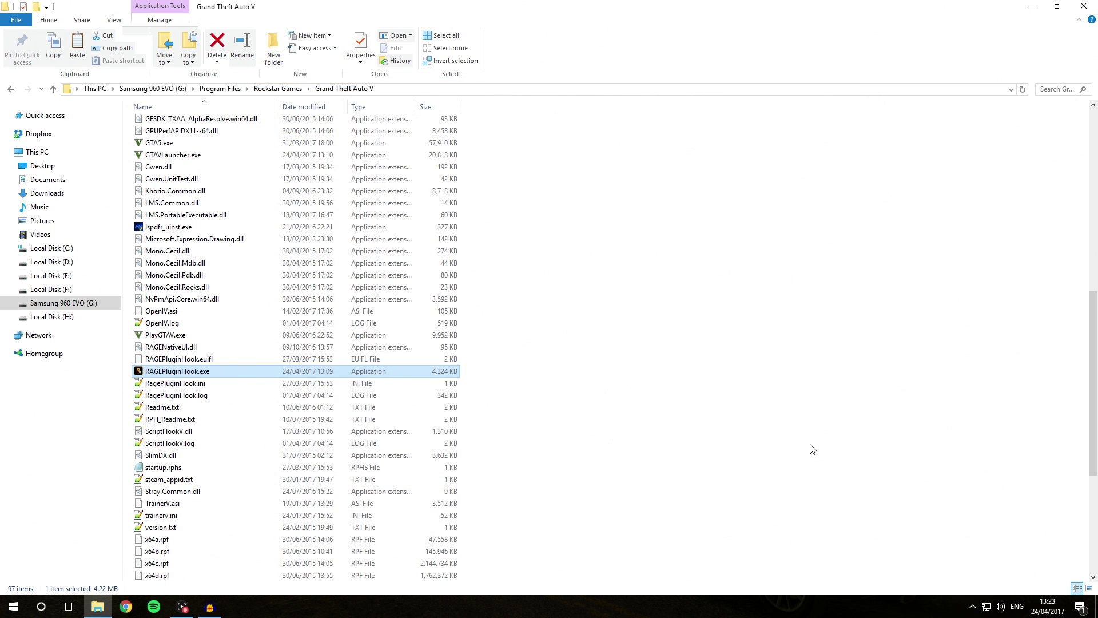
scroll(566, 413, up, 6)
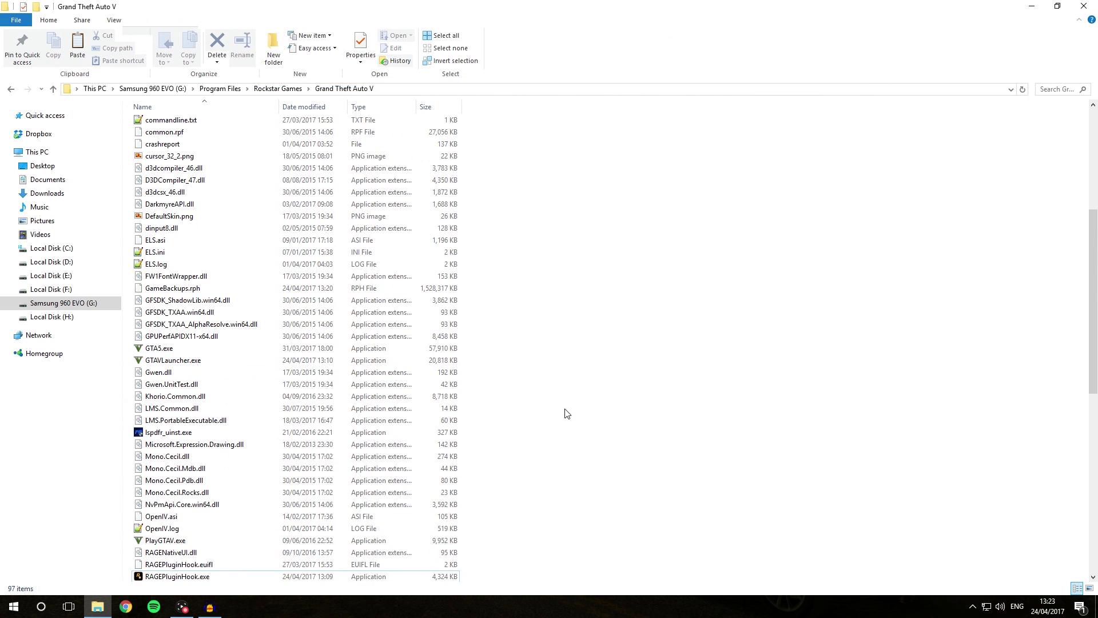